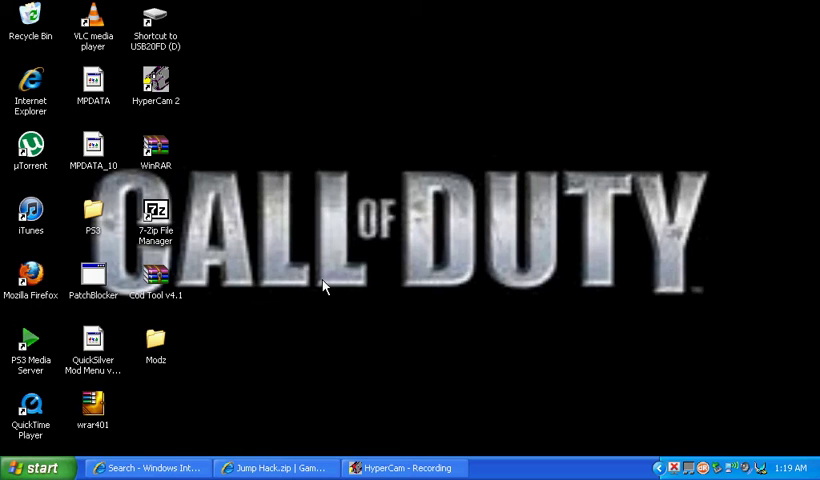
Start the Jump Hack.zip download from the Game Front page.
left_click(275, 467)
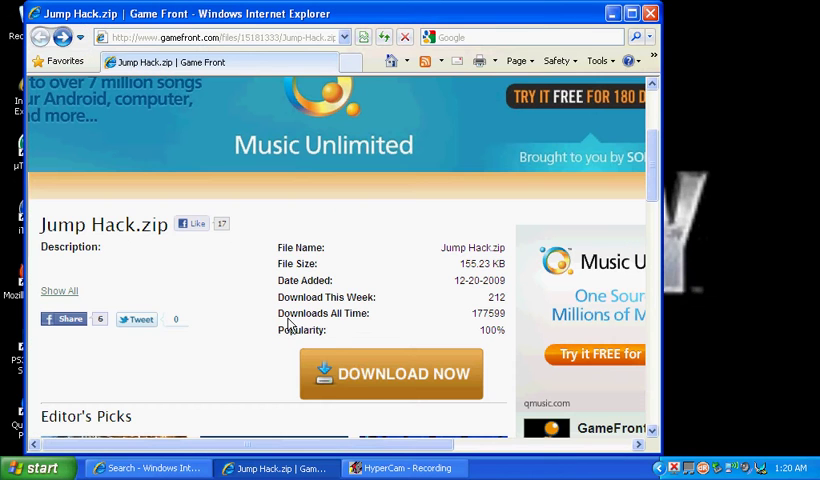
left_click(368, 375)
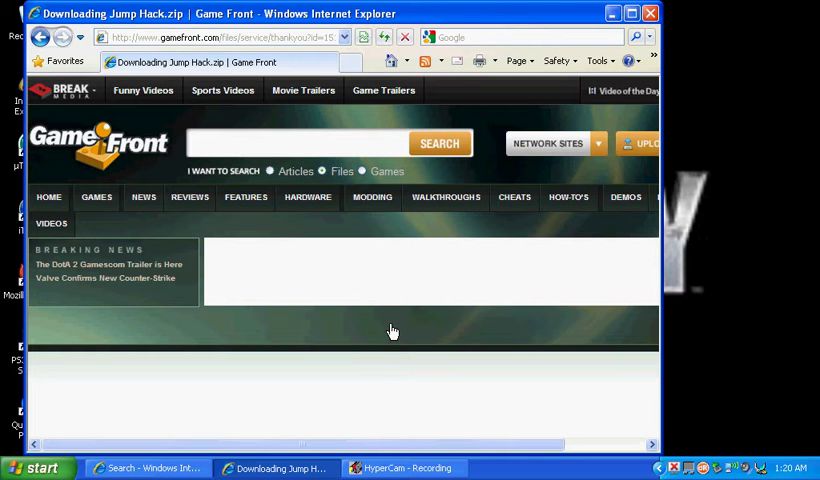
left_click_drag(648, 130, 652, 185)
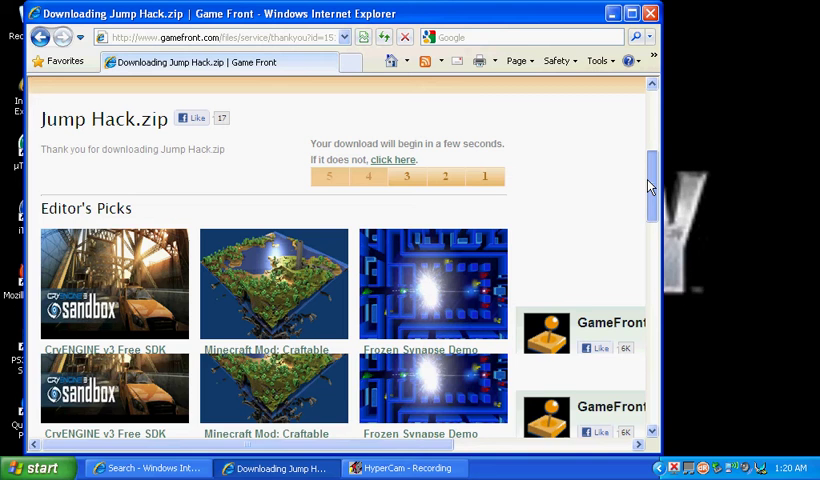
left_click(398, 160)
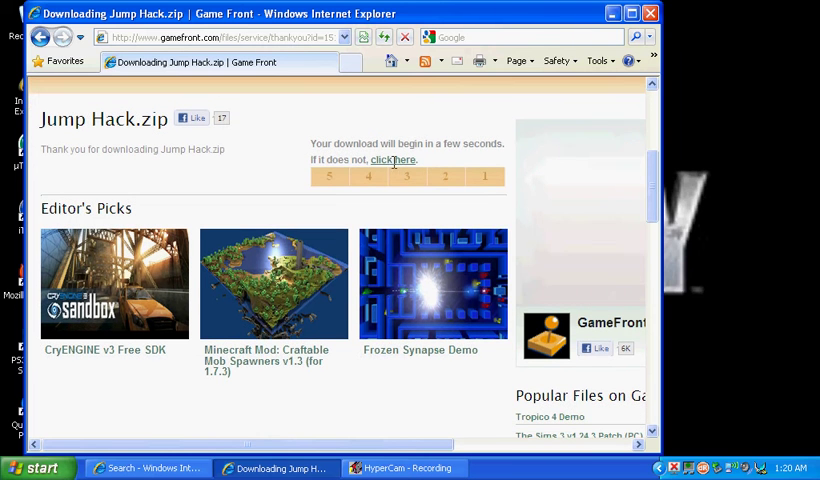
left_click(393, 160)
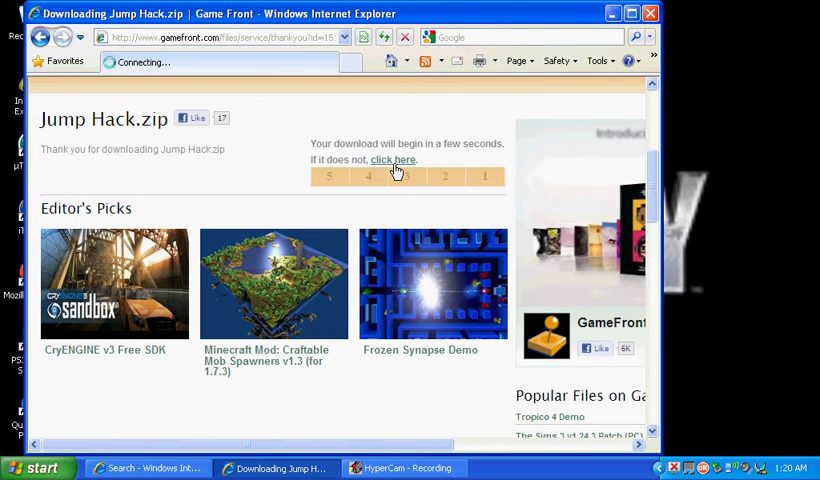
Close Internet Explorer and save Jump Hack.zip to the Desktop.
left_click(640, 13)
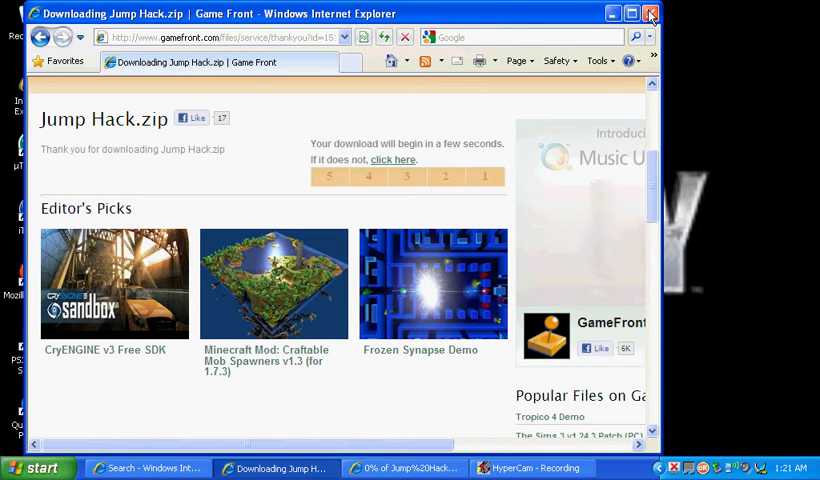
left_click(650, 13)
left_click(388, 247)
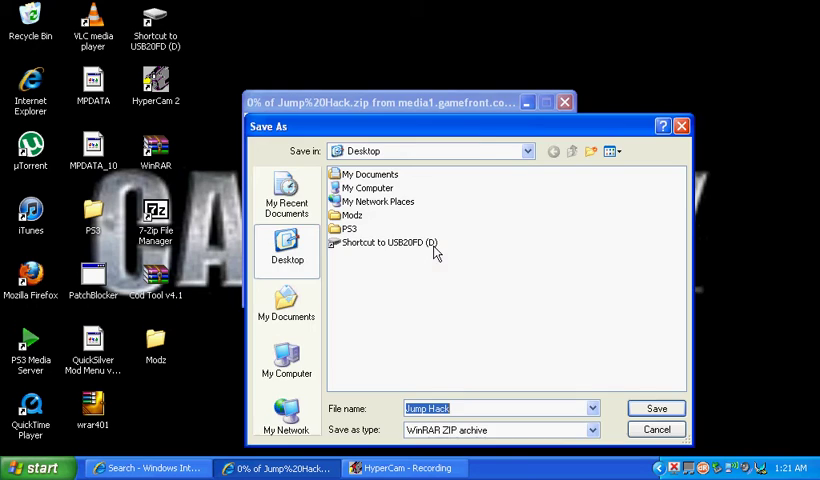
left_click(654, 407)
left_click(530, 286)
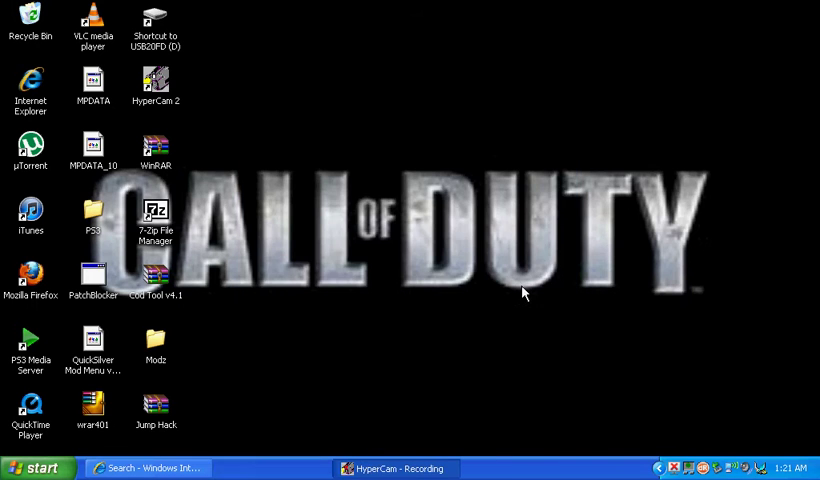
double_click(93, 215)
double_click(228, 96)
left_click(241, 95)
double_click(241, 95)
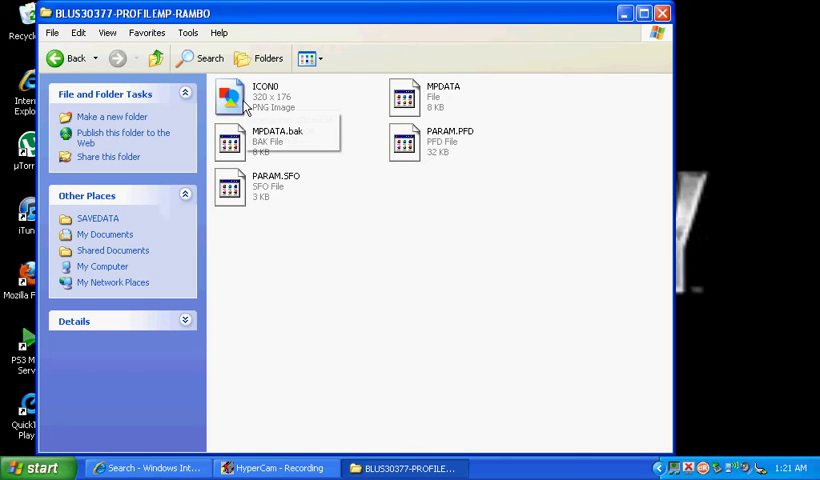
mouse_move(400, 13)
left_mouse_down()
mouse_move(586, 15)
mouse_move(586, 8)
left_mouse_up()
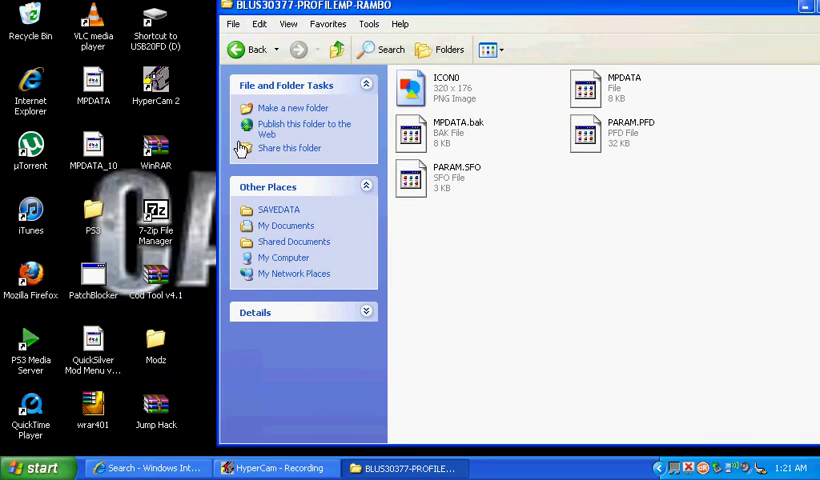
double_click(156, 405)
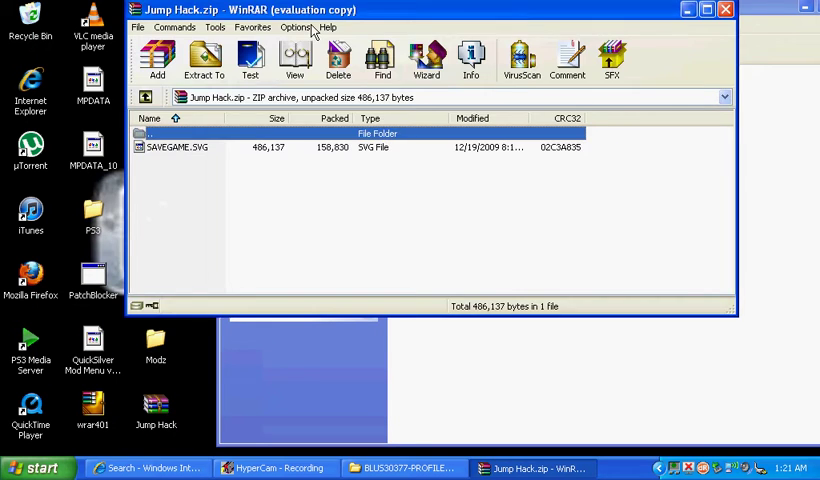
mouse_move(318, 14)
left_mouse_down()
mouse_move(330, 92)
mouse_move(302, 82)
left_mouse_up()
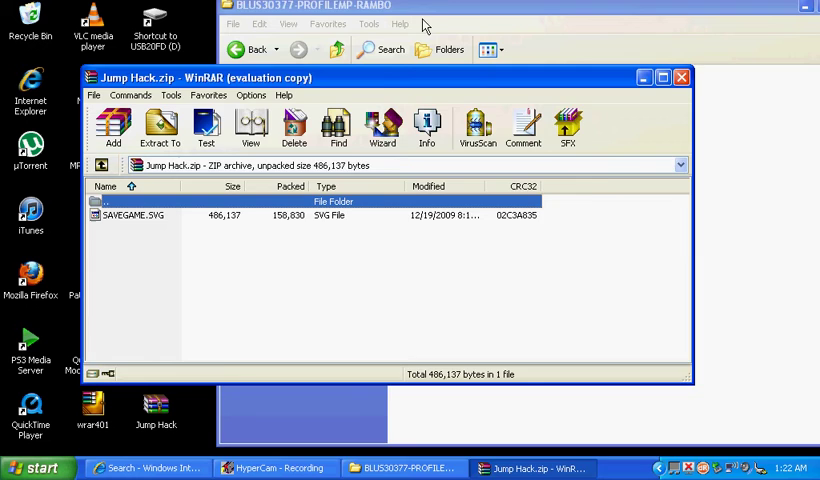
left_click_drag(283, 6, 260, 18)
left_click(790, 16)
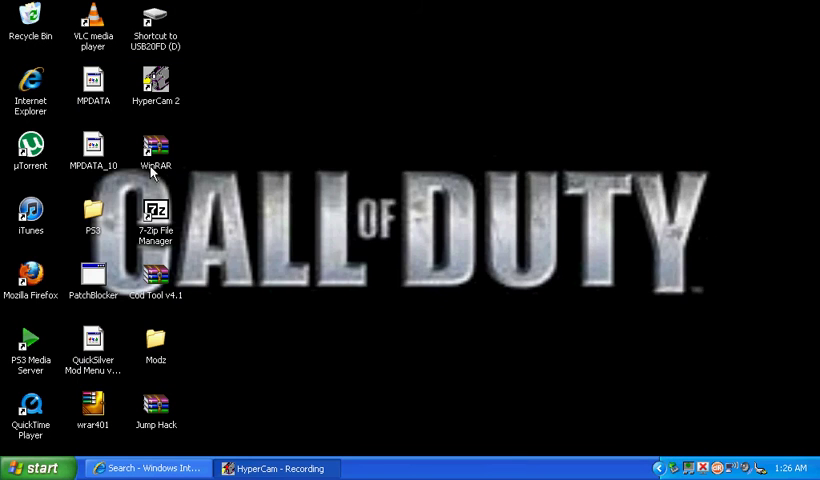
Open the USB drive's D:\PS3\SAVEDATA\BLUS30377-AUTO- save folder.
double_click(155, 25)
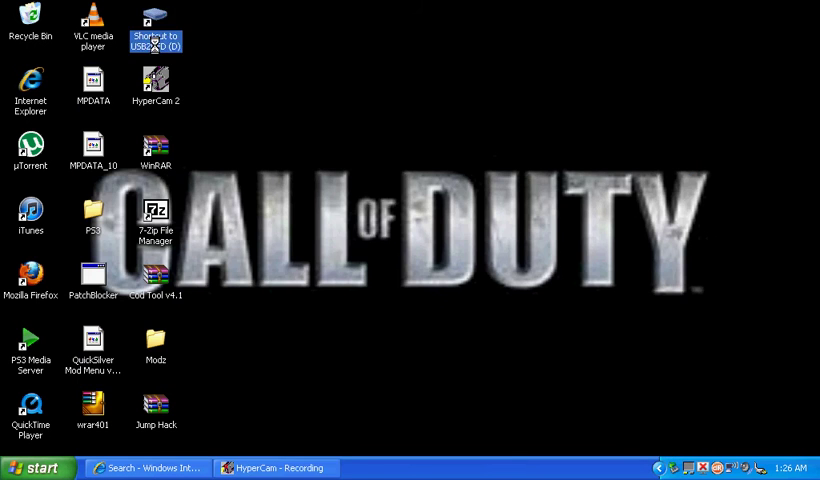
double_click(210, 96)
double_click(230, 100)
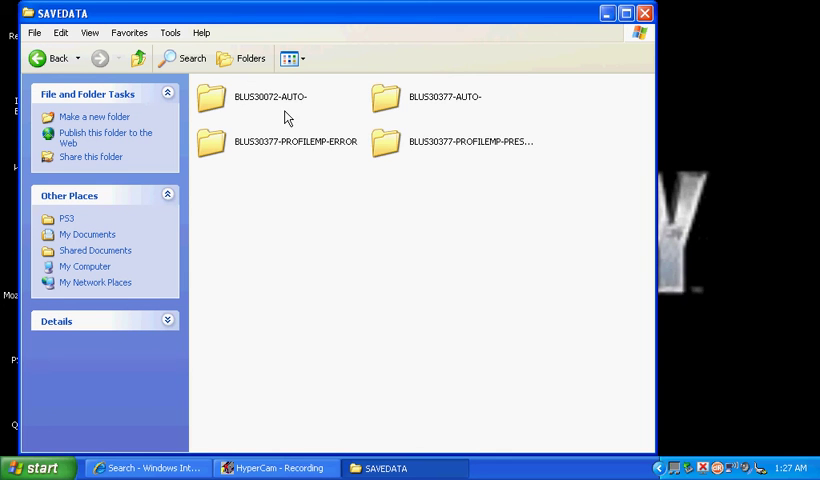
double_click(394, 141)
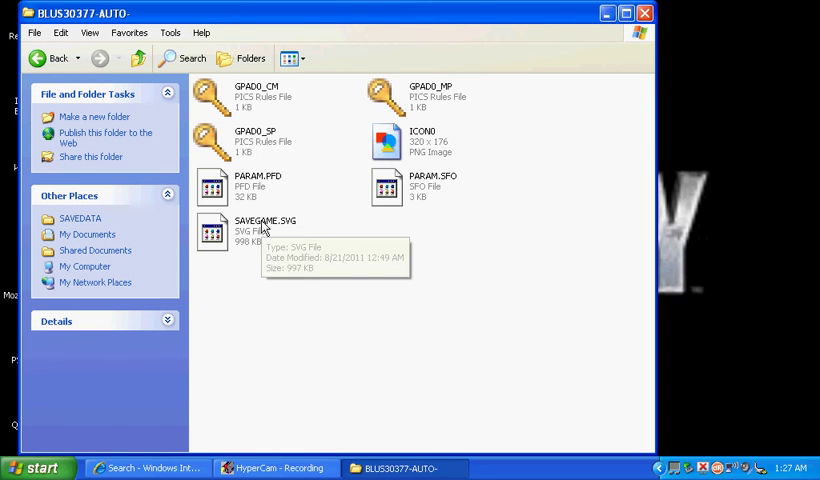
Delete the old SAVEGAME.SVG from the BLUS30377-AUTO- folder.
left_click_drag(220, 13, 342, 11)
left_click(363, 222)
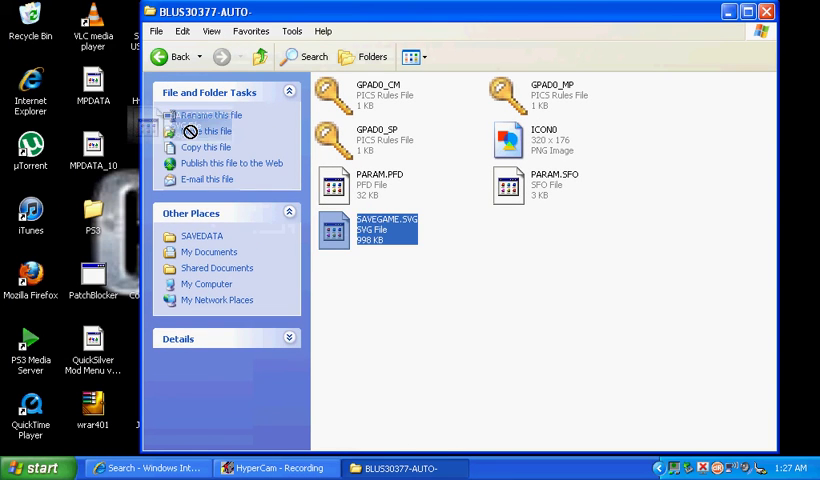
key("Delete")
key("Return")
Copy SAVEGAME.SVG from Jump Hack.zip into the BLUS30377-AUTO- folder.
left_click_drag(393, 22, 484, 15)
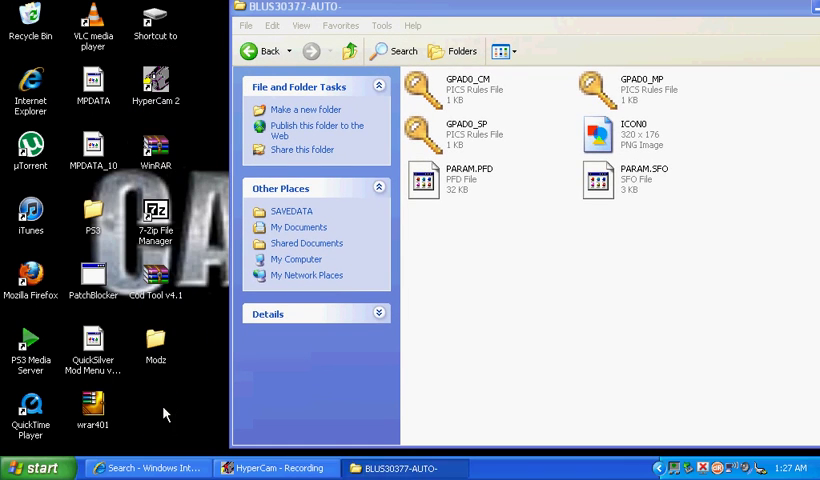
double_click(155, 408)
left_click_drag(372, 78, 350, 161)
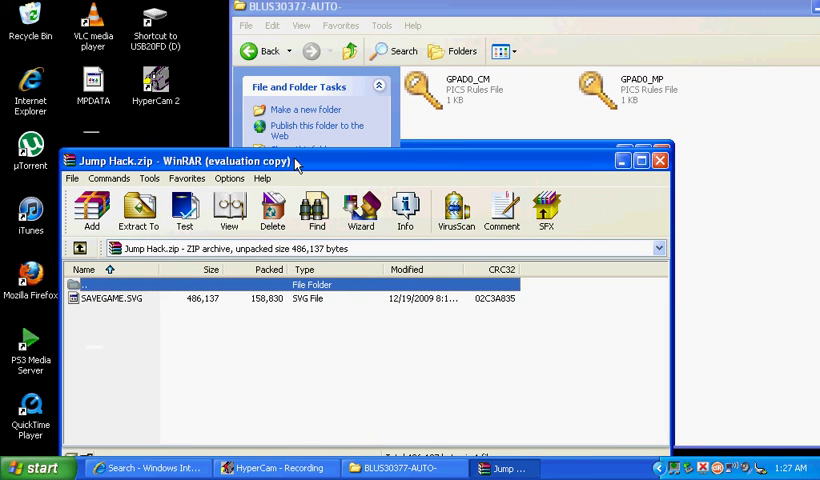
mouse_move(112, 298)
left_mouse_down()
mouse_move(379, 382)
mouse_move(720, 280)
left_mouse_up()
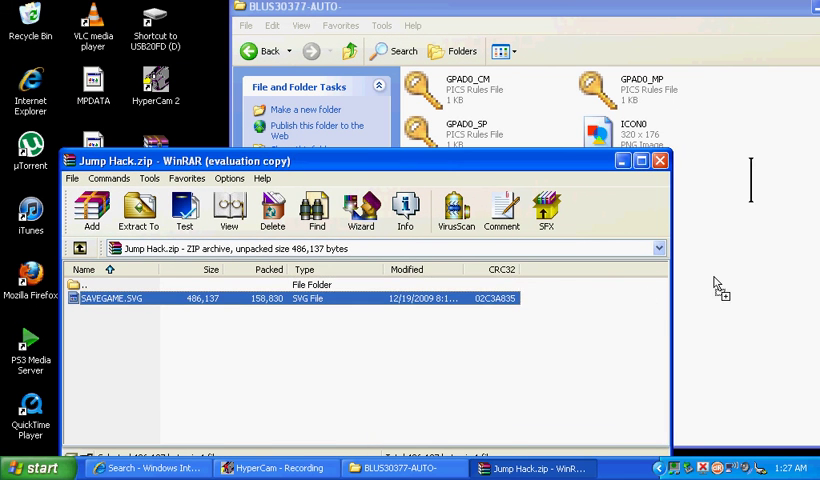
Bring the BLUS30377-AUTO- folder window forward and close it.
left_click(487, 14)
left_click_drag(487, 14, 372, 22)
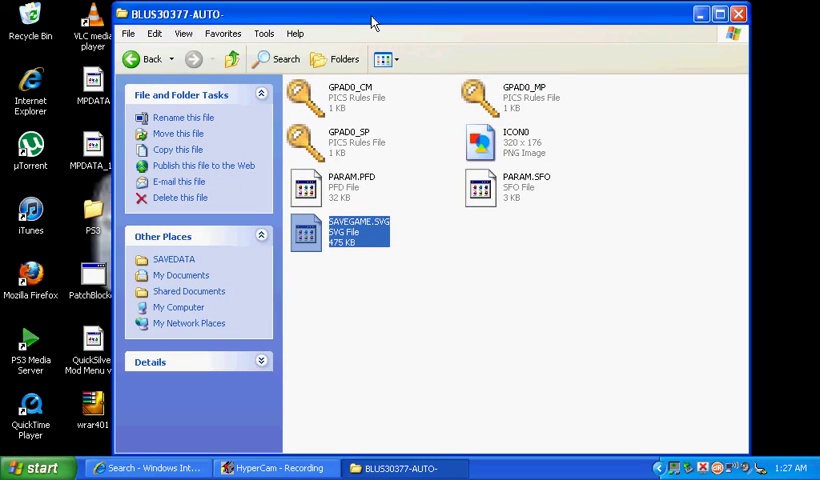
left_click(742, 12)
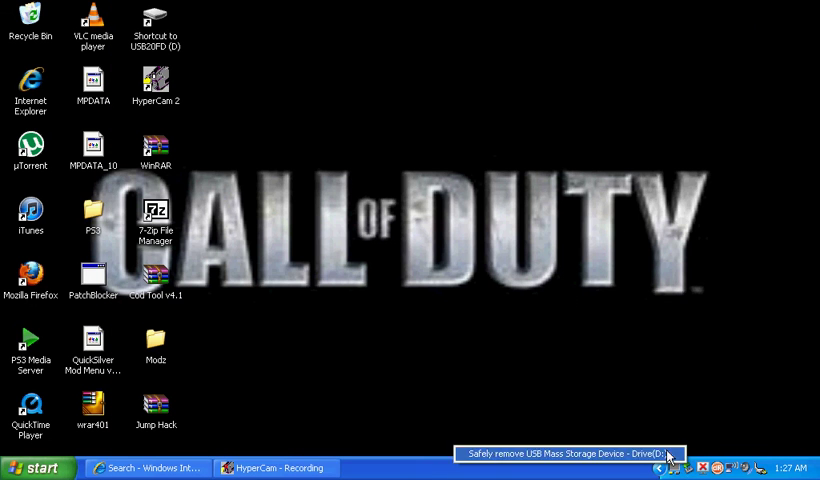